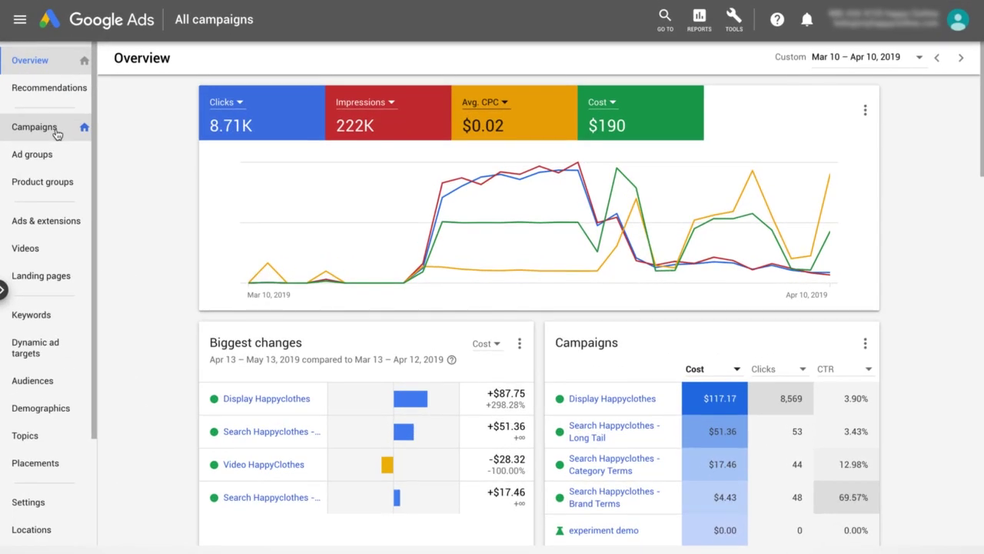
Start a new campaign from the Campaigns page.
{"action": "left_click", "coordinate": [56, 134]}
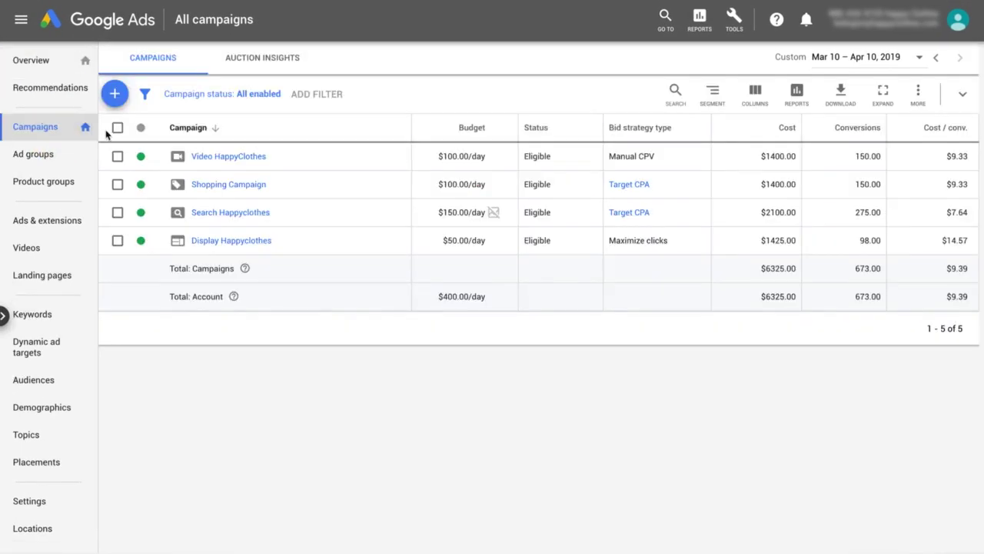
{"action": "left_click", "coordinate": [112, 98]}
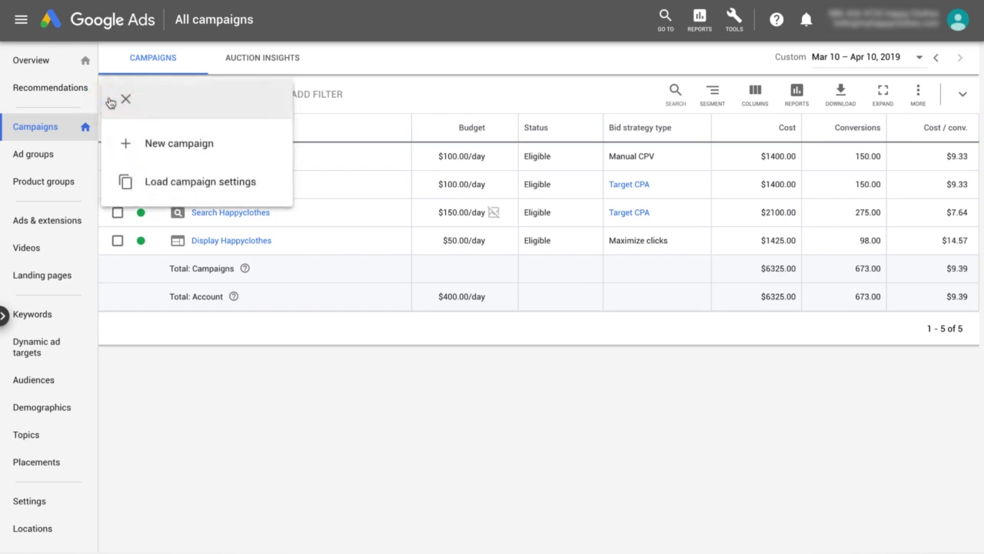
{"action": "left_click", "coordinate": [257, 150]}
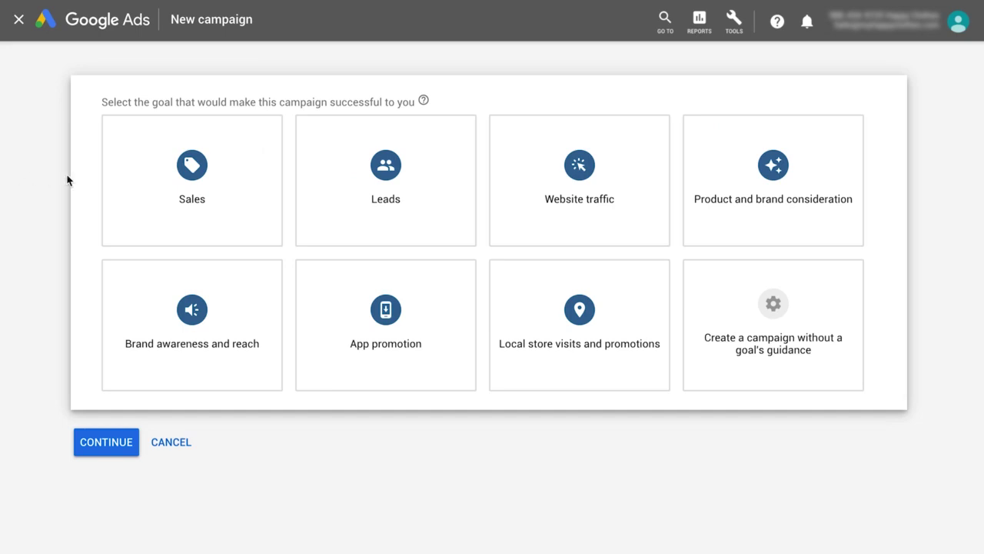
{"action": "left_click", "coordinate": [180, 190]}
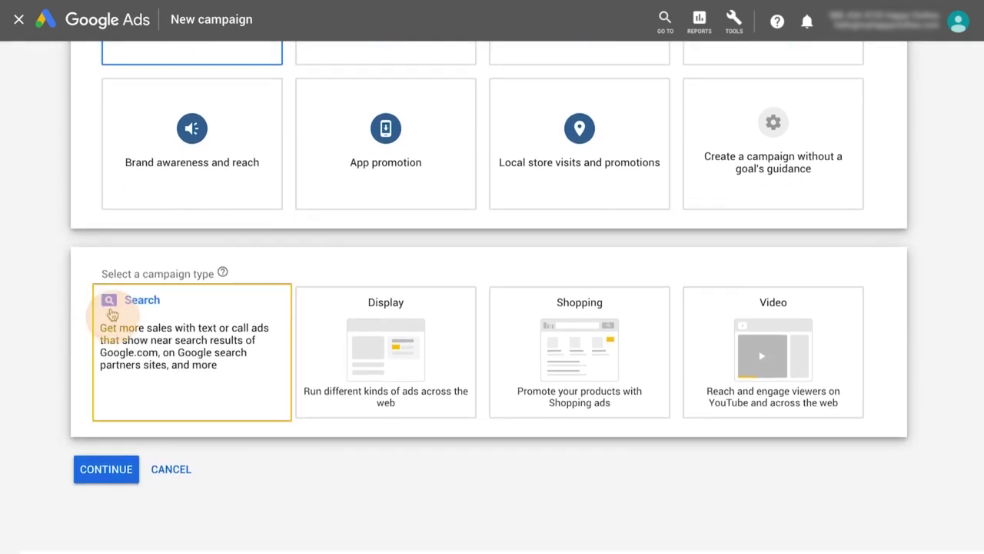
{"action": "left_click", "coordinate": [104, 307]}
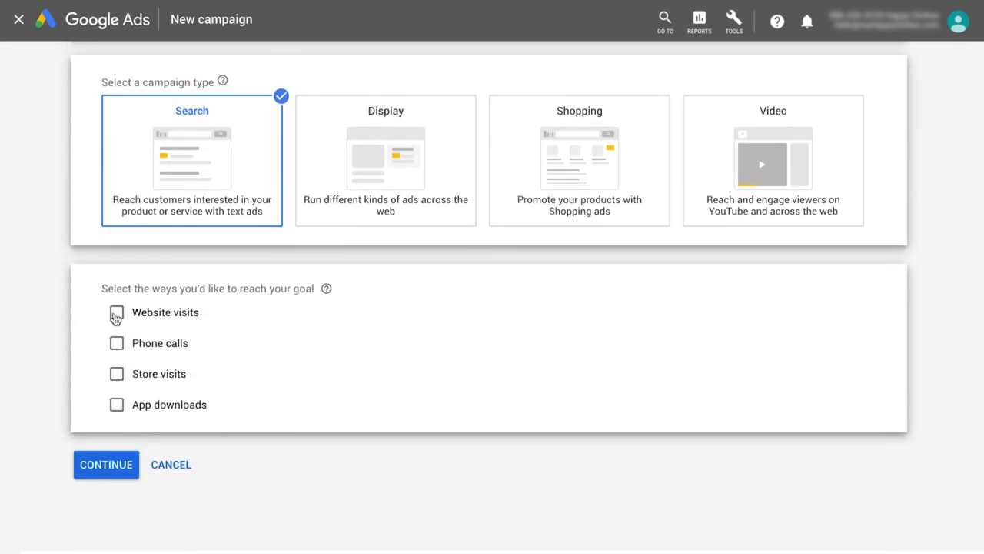
{"action": "left_click", "coordinate": [116, 314]}
{"action": "left_click", "coordinate": [167, 348]}
{"action": "type", "text": "www.myhappyclothes.com"}
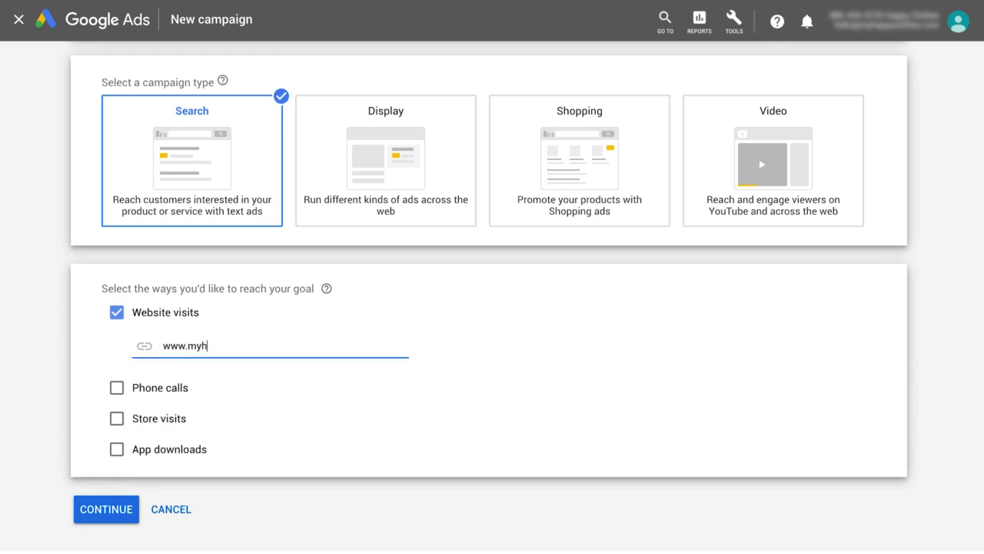
{"action": "left_click", "coordinate": [91, 509]}
{"action": "type", "text": "Dynamic Search Ad MHC"}
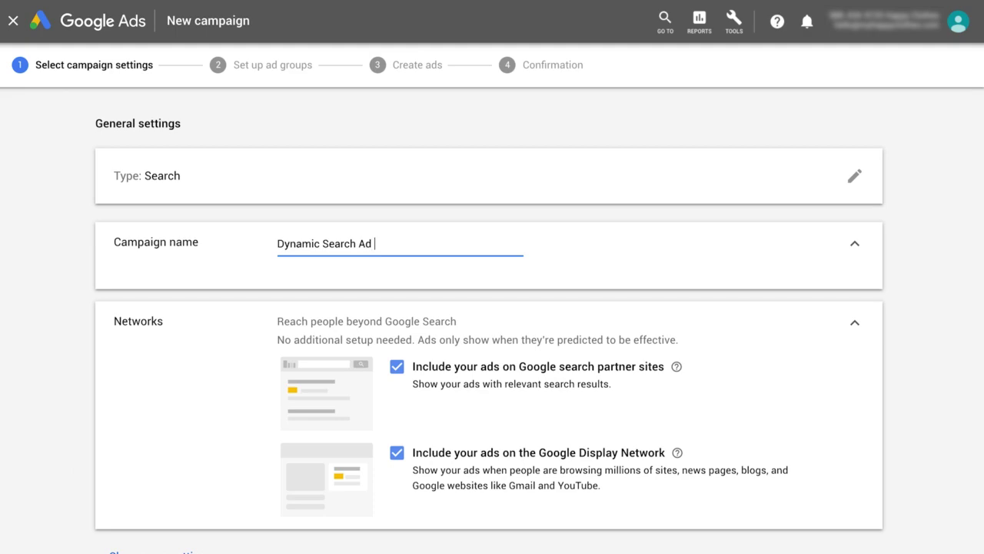
{"action": "scroll", "coordinate": [492, 323], "scroll_direction": "down", "scroll_amount": 6}
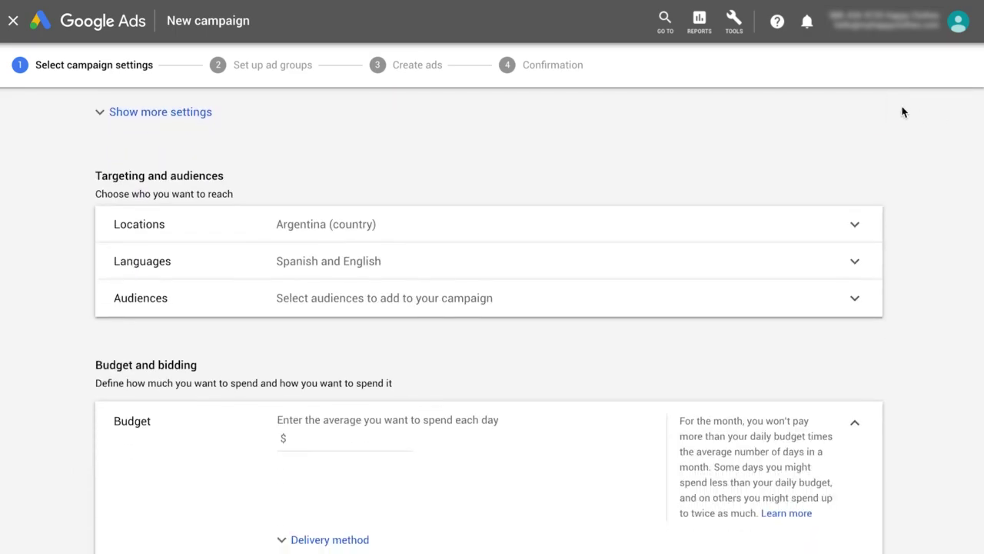
{"action": "left_click", "coordinate": [880, 111]}
{"action": "left_click", "coordinate": [855, 225]}
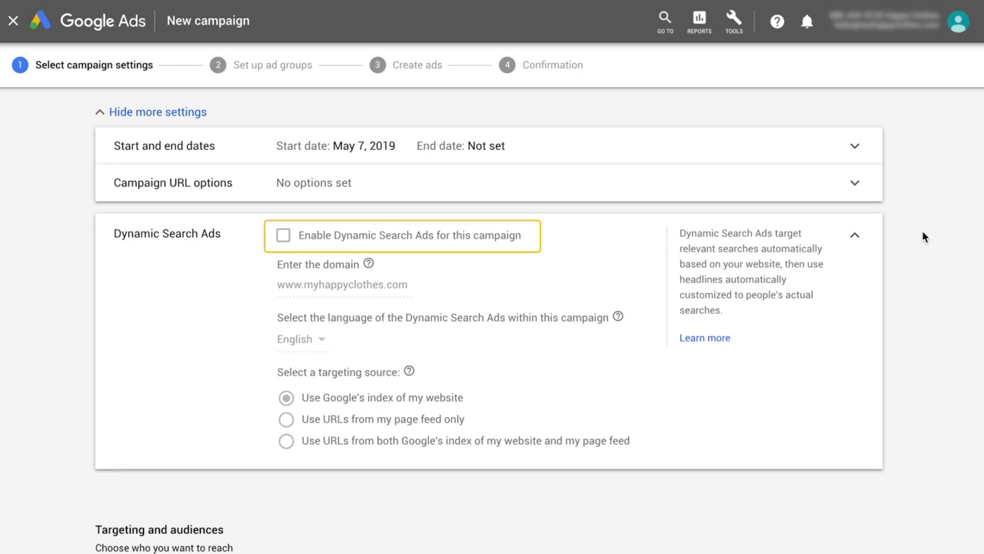
{"action": "left_click", "coordinate": [501, 233]}
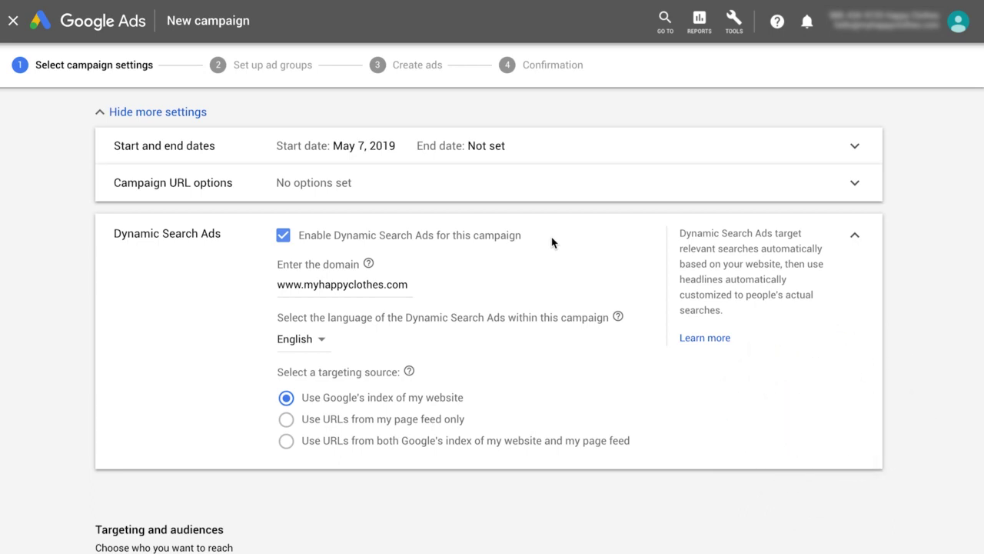
{"action": "scroll", "coordinate": [492, 308], "scroll_direction": "down", "scroll_amount": 6}
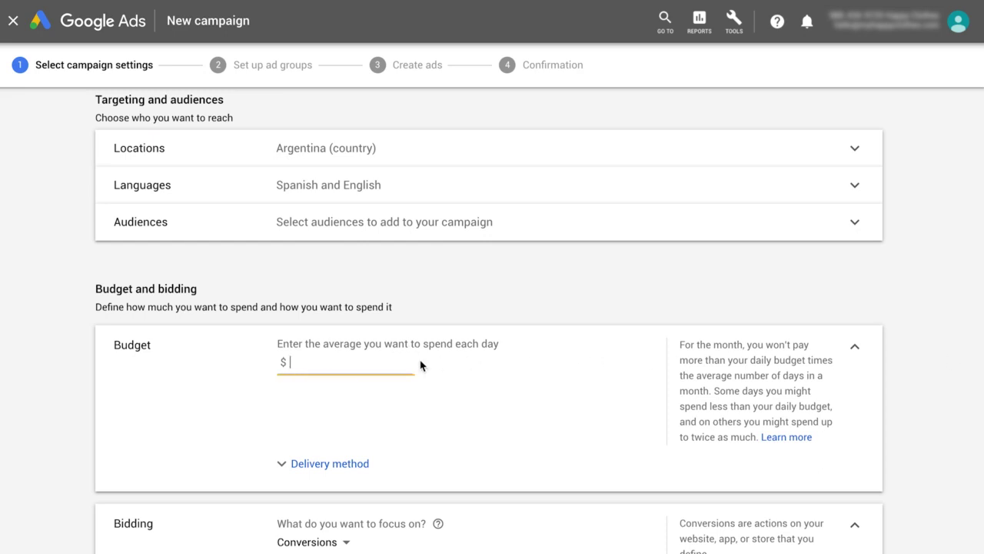
Set a $100 daily budget and a $10.00 target CPA for conversion bidding.
{"action": "type", "text": "0"}
{"action": "scroll", "coordinate": [492, 323], "scroll_direction": "down", "scroll_amount": 5}
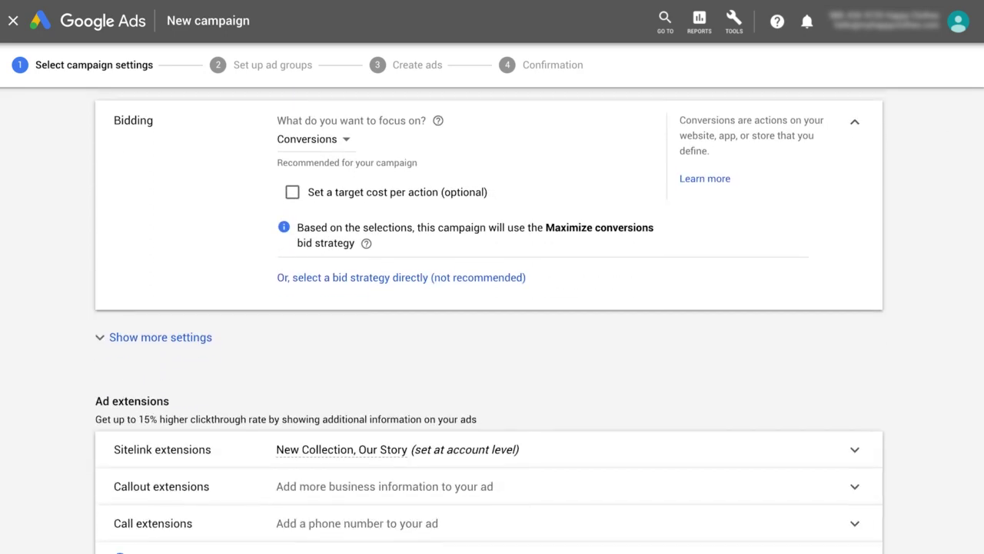
{"action": "left_click", "coordinate": [464, 191]}
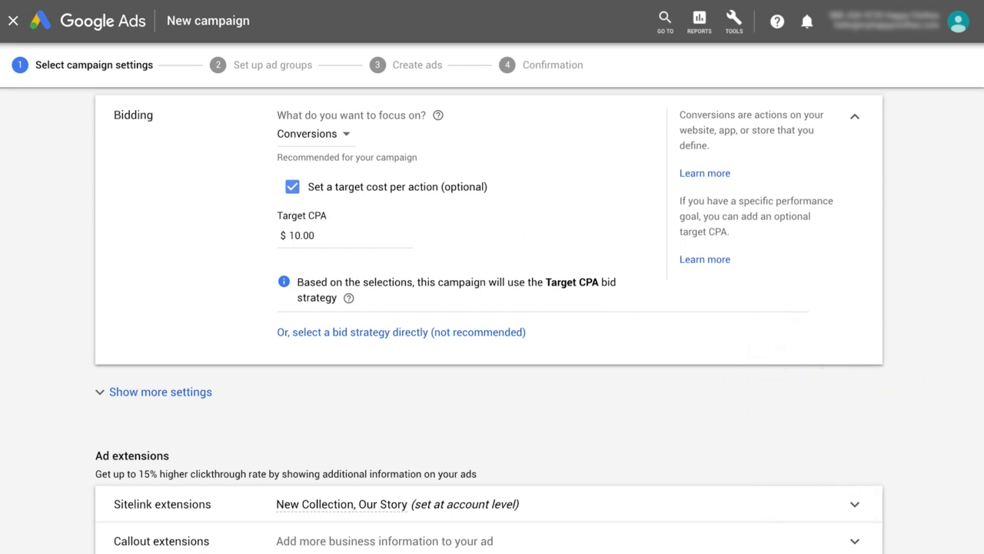
{"action": "scroll", "coordinate": [492, 307], "scroll_direction": "down", "scroll_amount": 3}
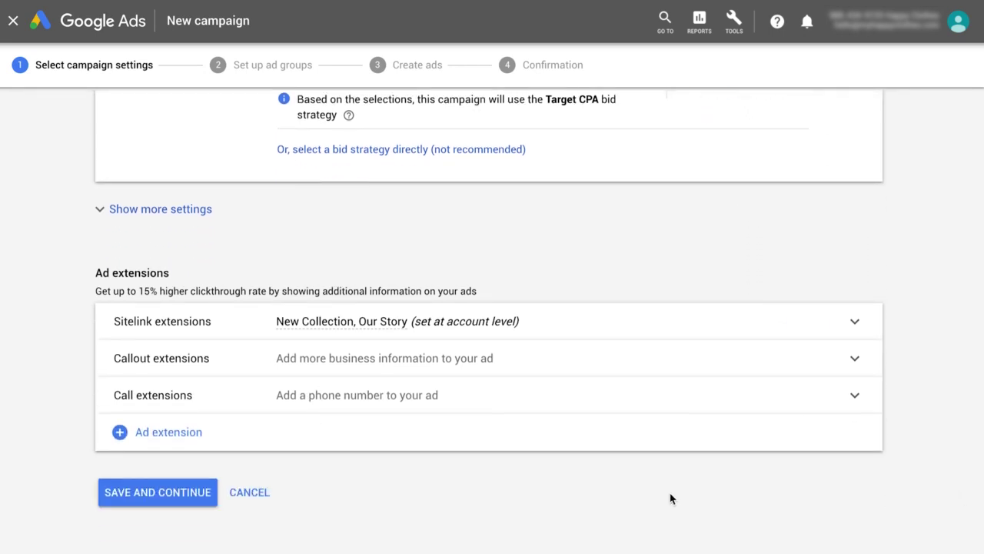
Save the campaign settings and target the girl's shirts, boy's shirts and leather shoes categories in Ad group MHC.
{"action": "left_click", "coordinate": [210, 494]}
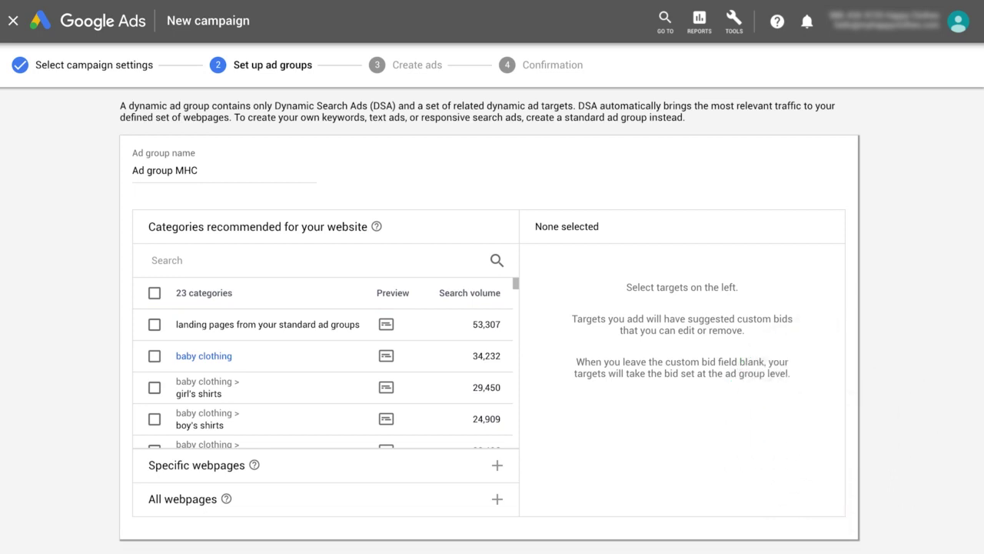
{"action": "left_click", "coordinate": [154, 388]}
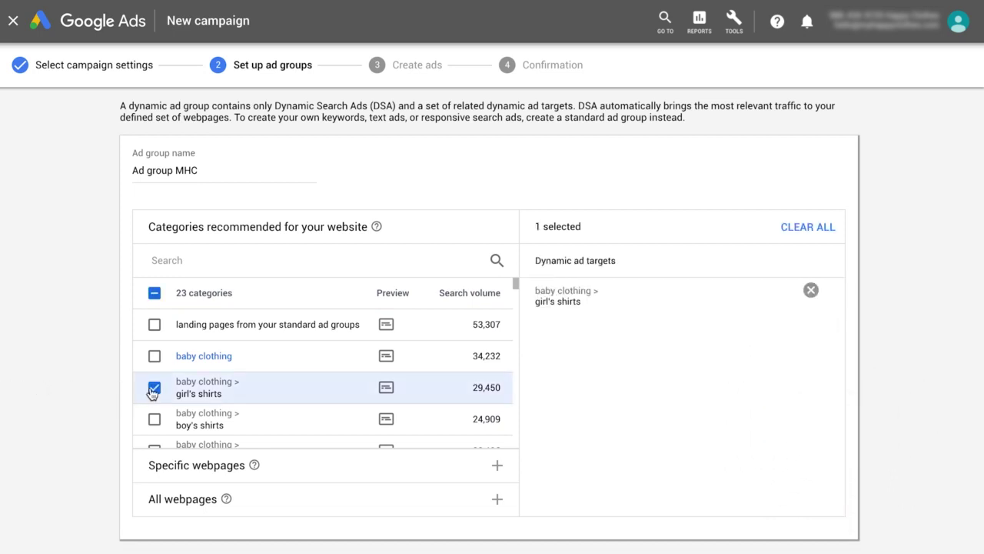
{"action": "left_click", "coordinate": [154, 419]}
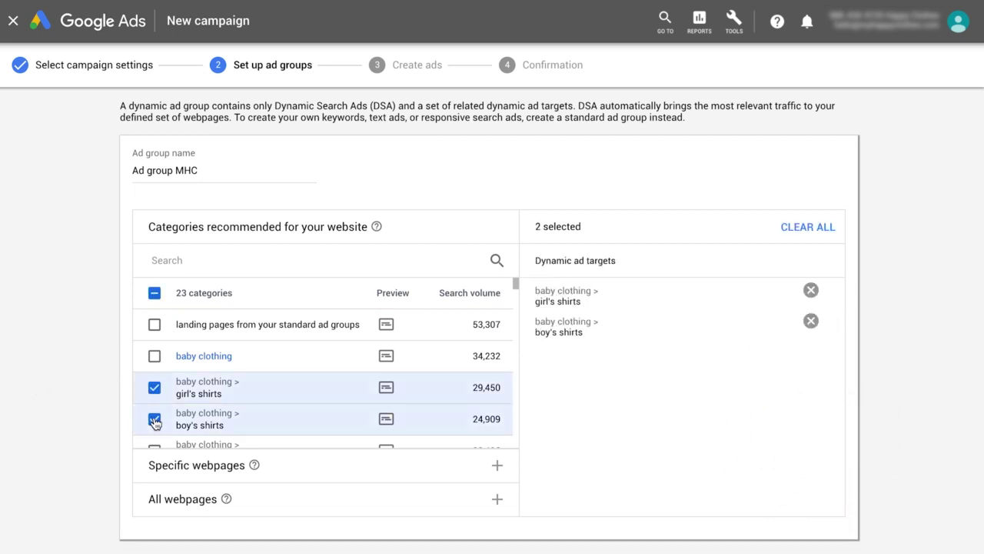
{"action": "scroll", "coordinate": [155, 422], "scroll_direction": "down", "scroll_amount": 1}
{"action": "left_click", "coordinate": [154, 421]}
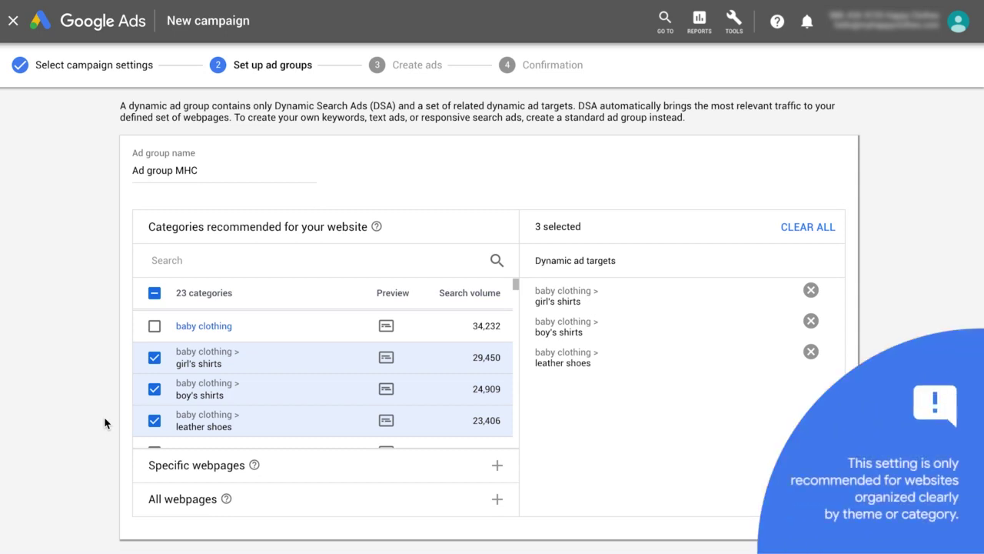
Expand the Specific webpages and All webpages targeting options.
{"action": "left_click", "coordinate": [147, 468]}
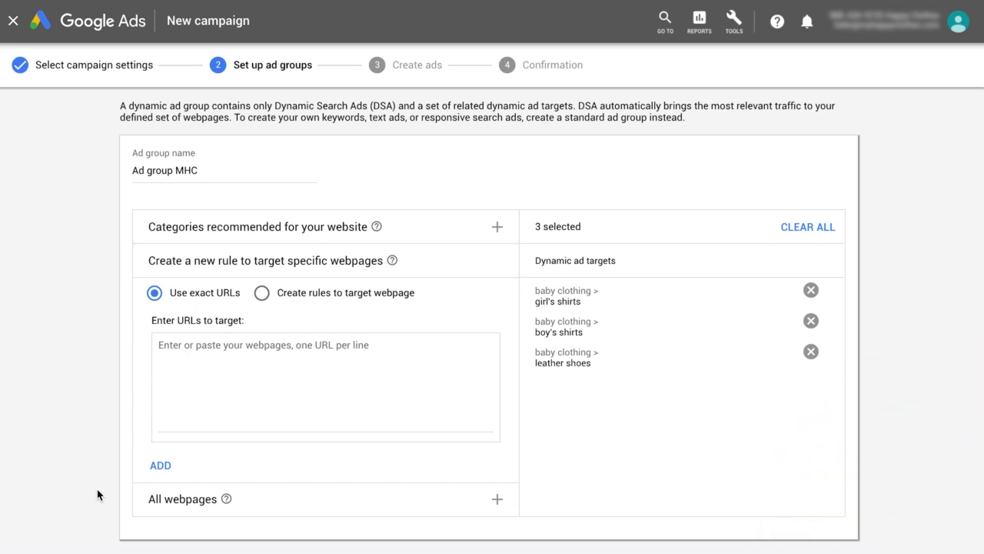
{"action": "left_click", "coordinate": [148, 499]}
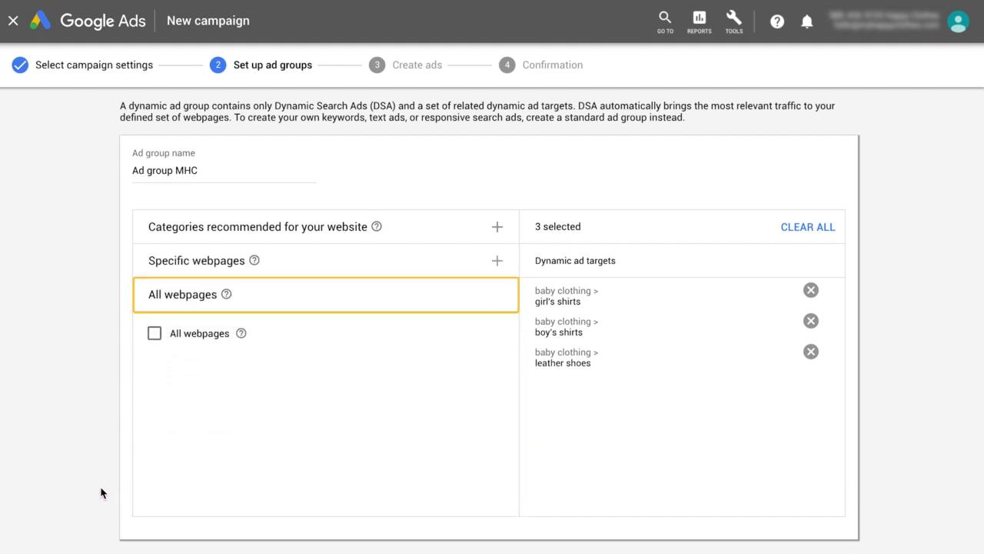
{"action": "scroll", "coordinate": [102, 493], "scroll_direction": "down", "scroll_amount": 2}
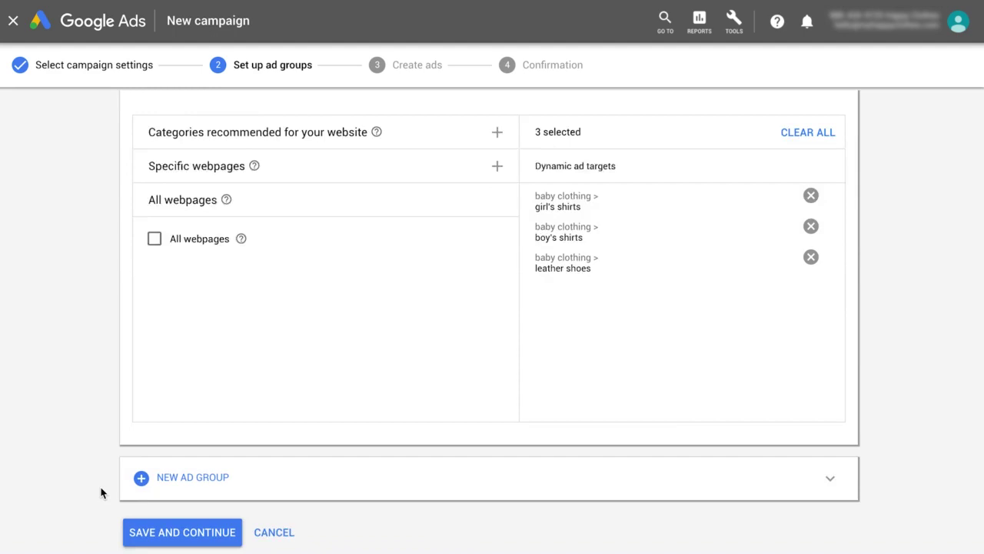
Write the ad descriptions 'Stylish and high-quality children's clothes…' and 'Onesies, t-shirts, and shoes tested and loved…'.
{"action": "left_click", "coordinate": [175, 489]}
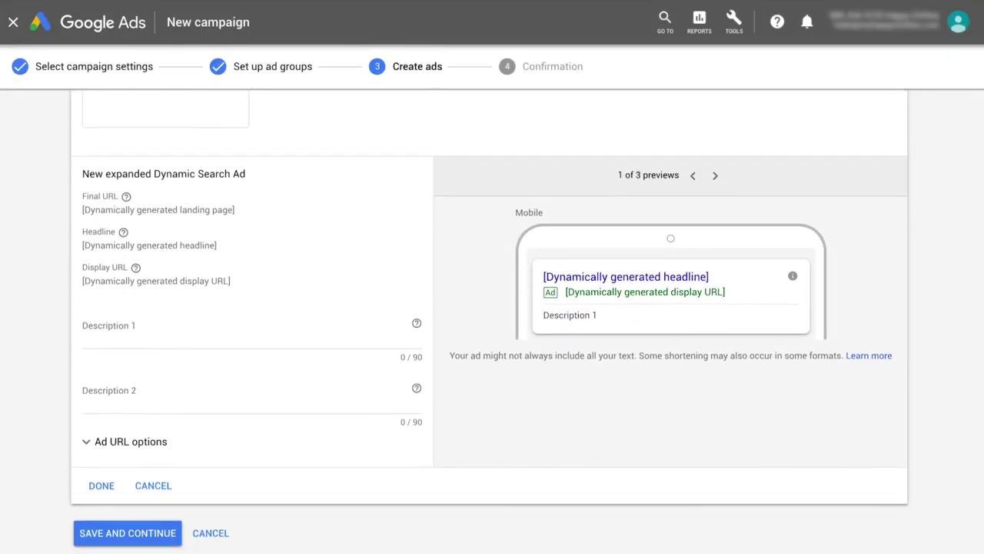
{"action": "left_click", "coordinate": [355, 319]}
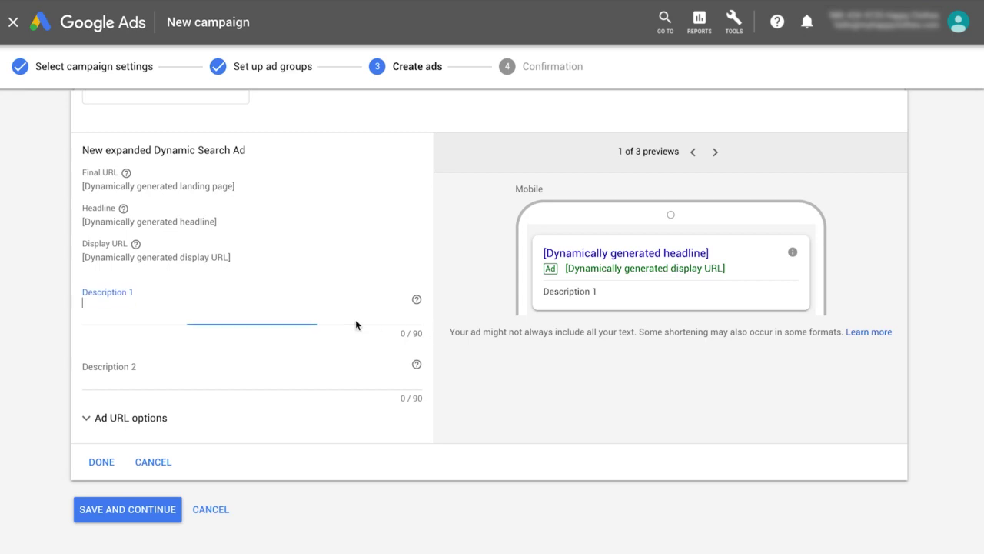
{"action": "type", "text": "Stylish and high-quality children's clo"}
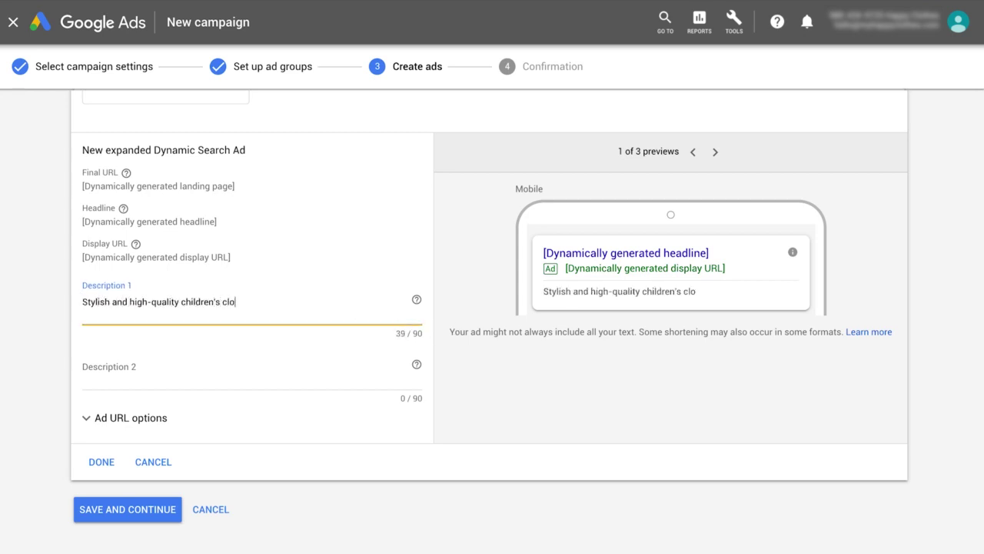
{"action": "type", "text": "thes made with an ethical approach."}
{"action": "left_click", "coordinate": [246, 377]}
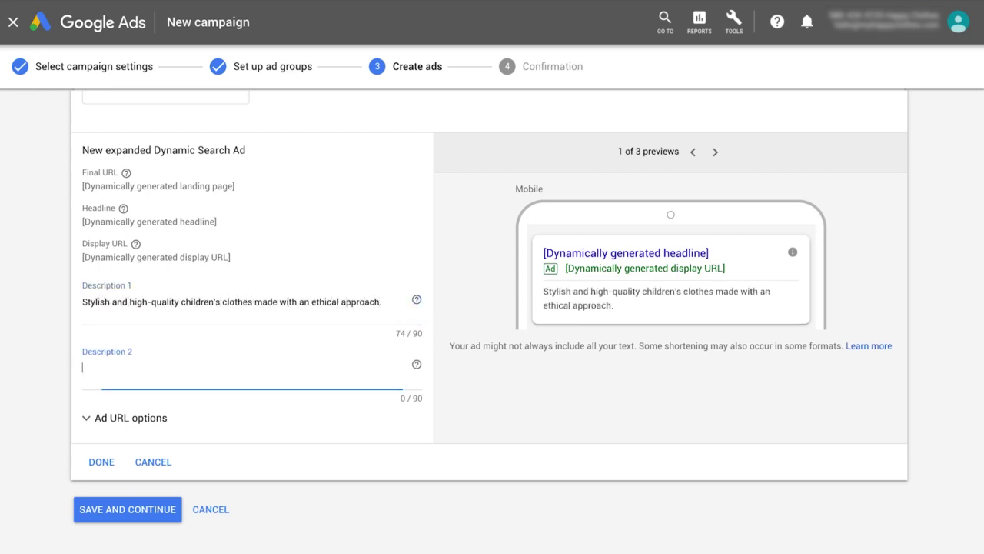
{"action": "type", "text": "Onesies, t-shirts, and shoes tested and loved by our o"}
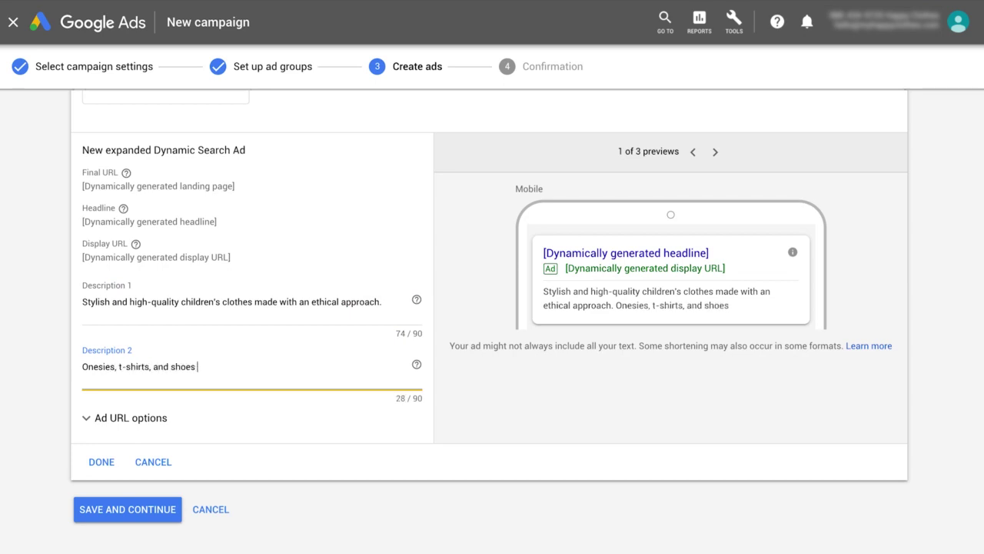
{"action": "type", "text": "wn happy kids."}
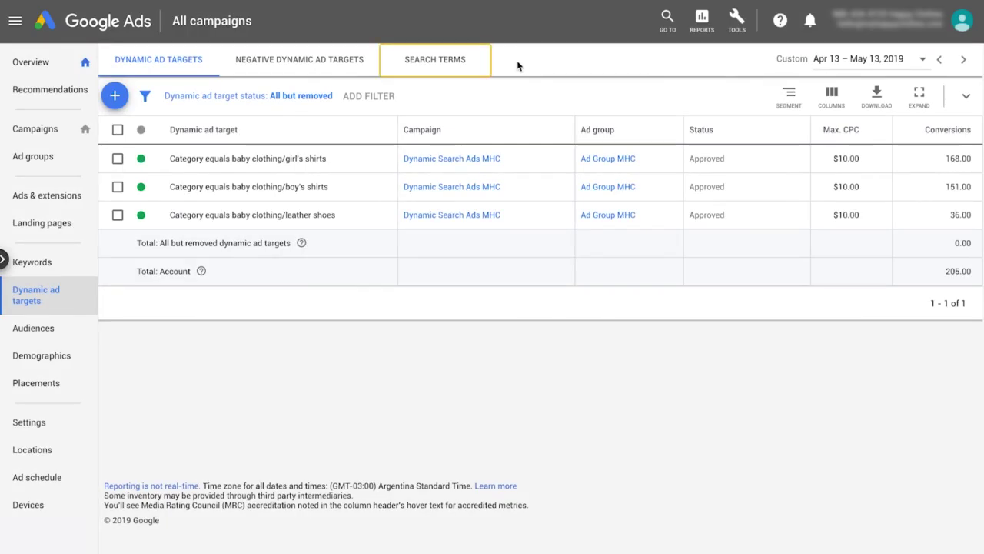
Open the search terms report and select the Leather shoes term.
{"action": "left_click", "coordinate": [462, 69]}
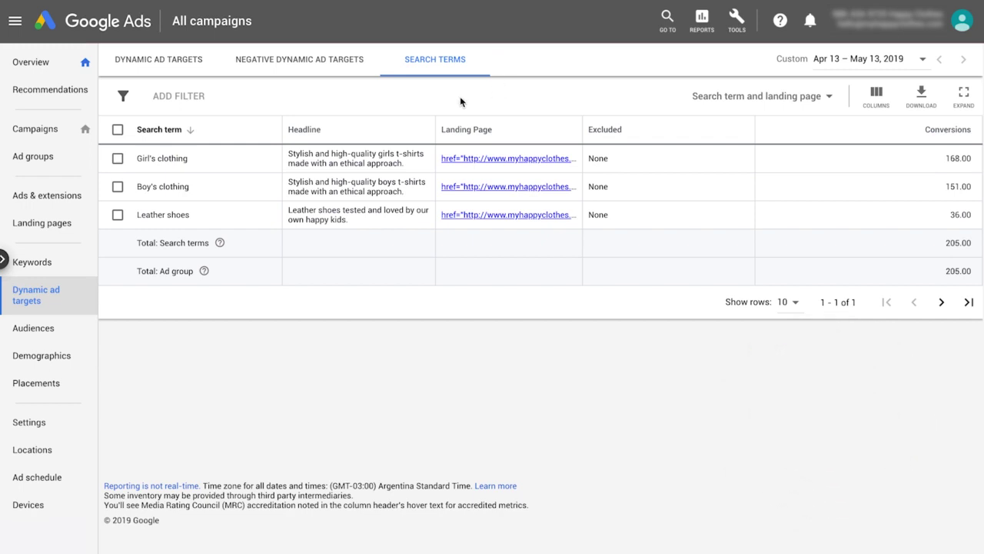
{"action": "left_click", "coordinate": [116, 218]}
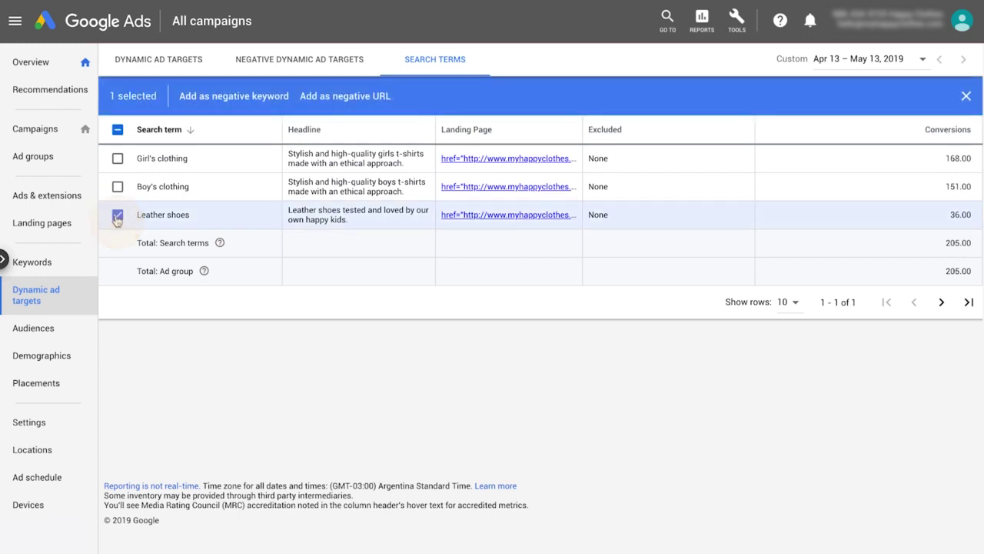